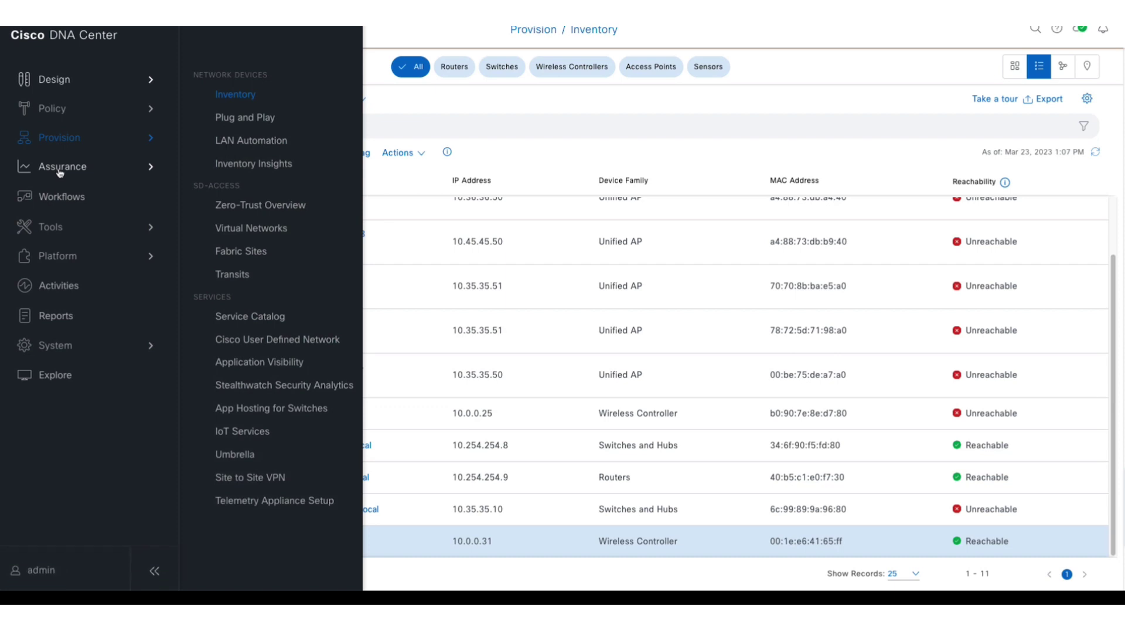
# Open Assurance > Health and scroll to Network Services: AAA 97.73%, DNS 89.32%, DHCP 97.66%.
pyautogui.moveTo(65, 166)
pyautogui.click(229, 95)
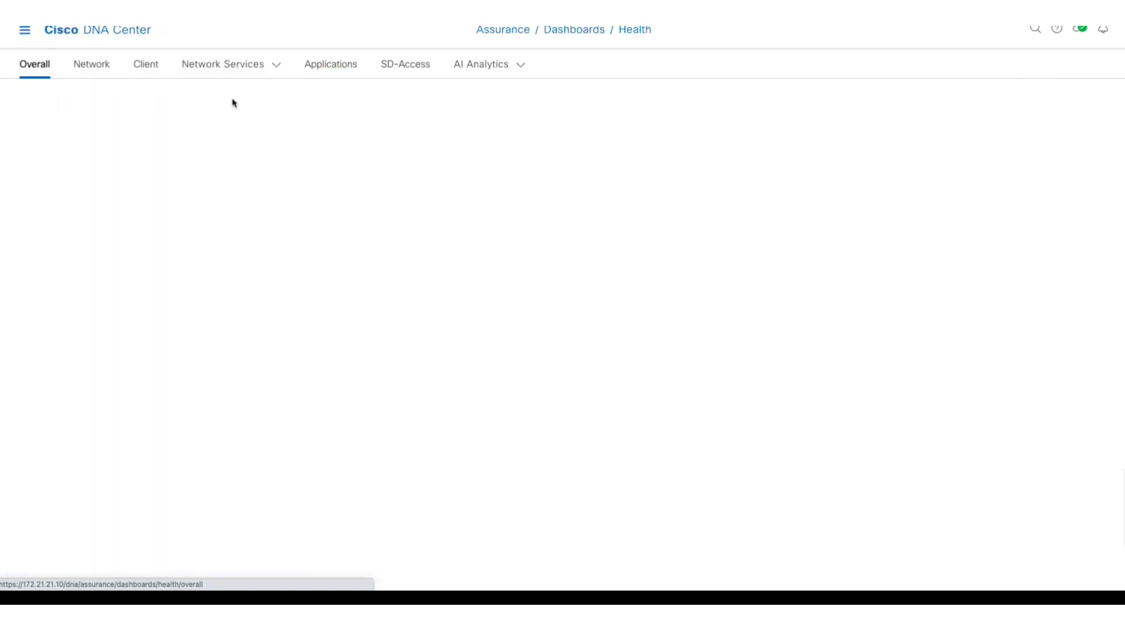
pyautogui.scroll(-2, 178, 235)
pyautogui.scroll(-3, 186, 250)
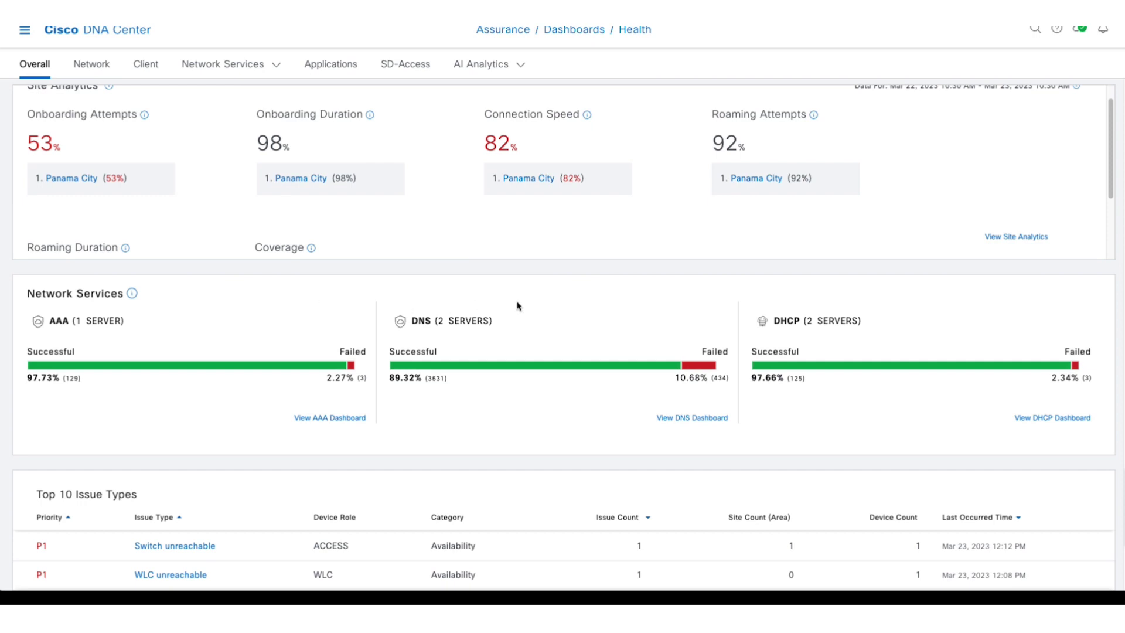
pyautogui.scroll(-1, 516, 306)
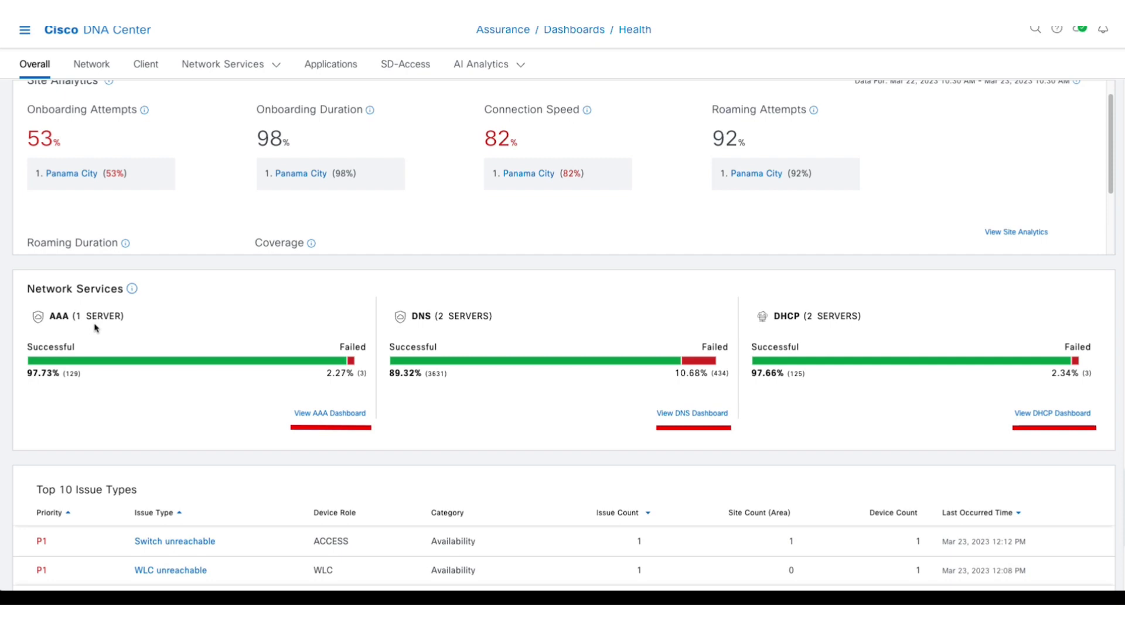
# Open the AAA dashboard and check its 24 Hours time range without changing it.
pyautogui.click(96, 327)
pyautogui.click(66, 101)
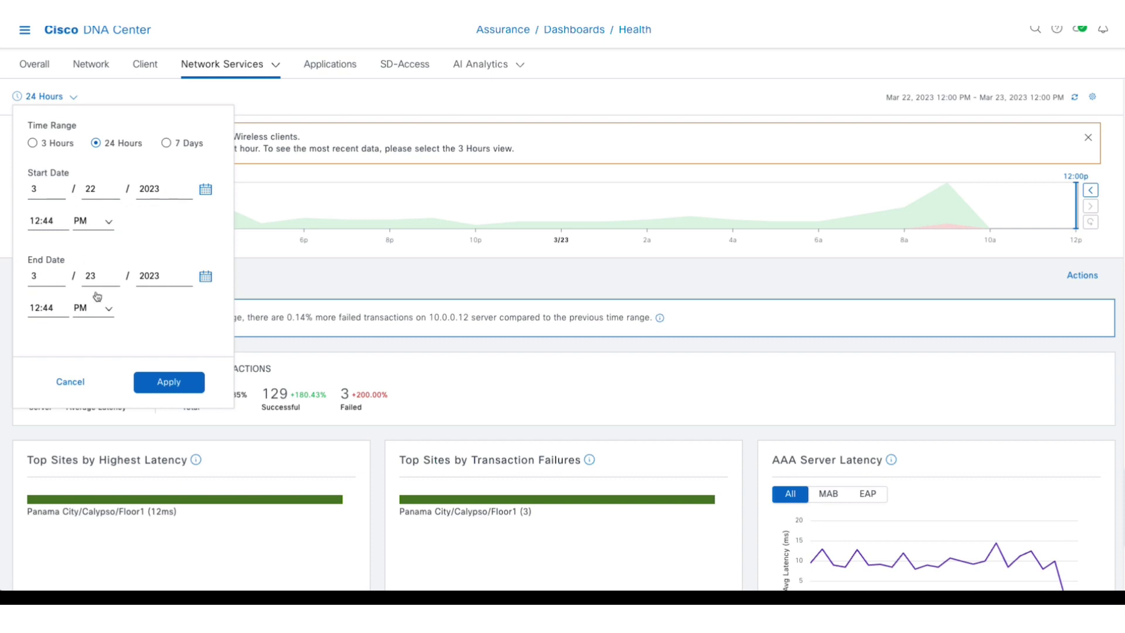
pyautogui.click(69, 382)
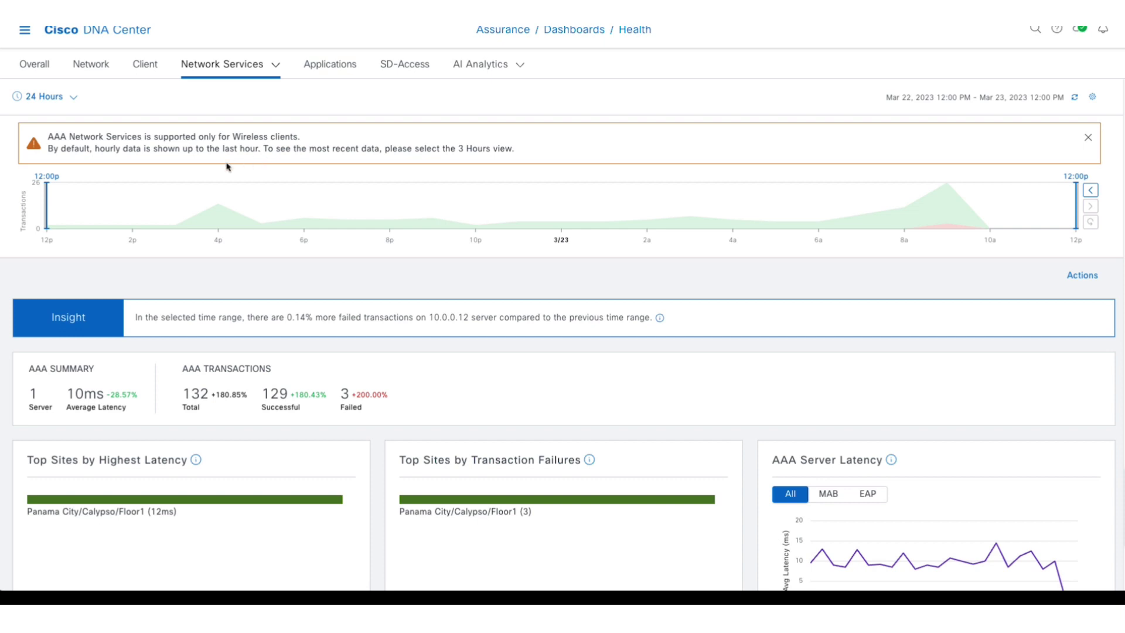
# Narrow and restore the timeline window, then scroll to the transaction, top-site and server charts.
pyautogui.moveTo(100, 209)
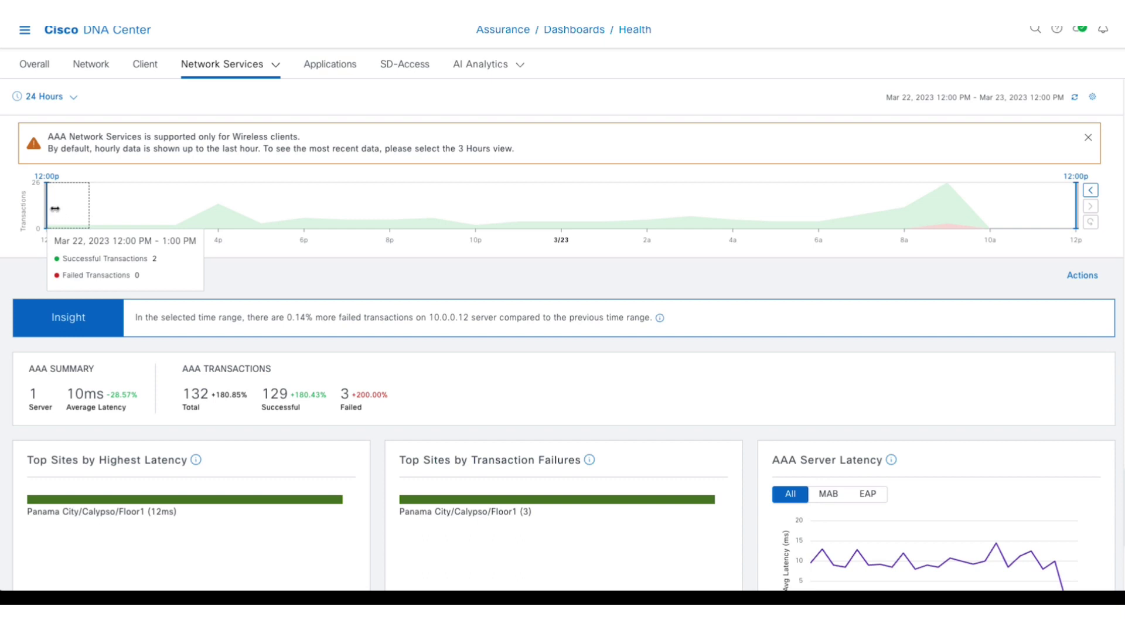
pyautogui.moveTo(48, 211)
pyautogui.mouseDown()
pyautogui.moveTo(299, 209)
pyautogui.moveTo(36, 210)
pyautogui.mouseUp()
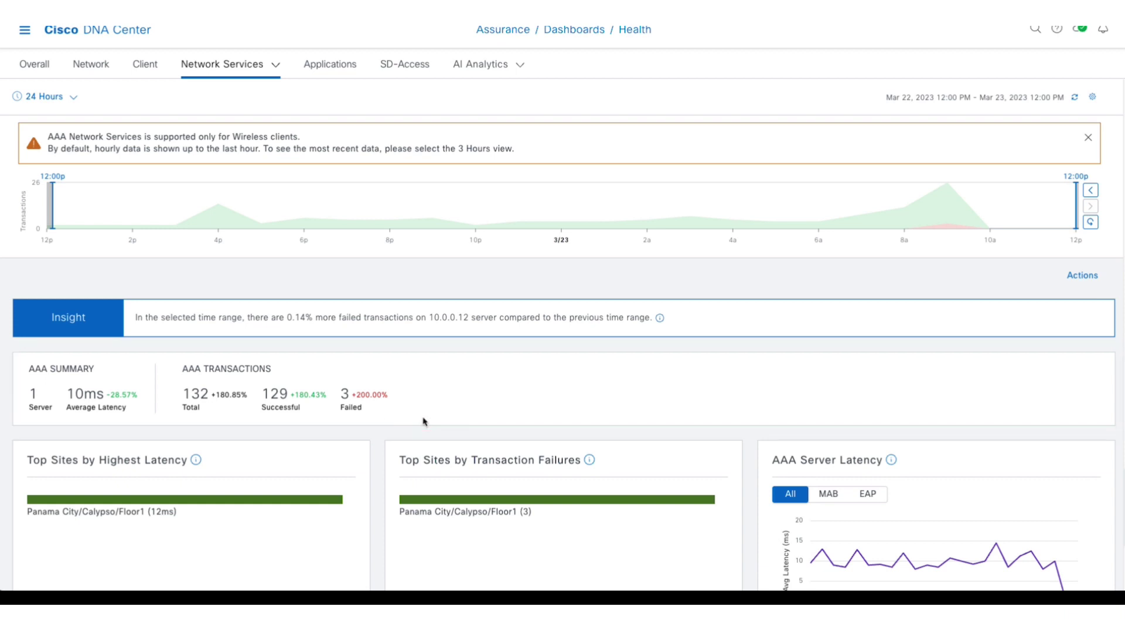
pyautogui.scroll(-6, 467, 394)
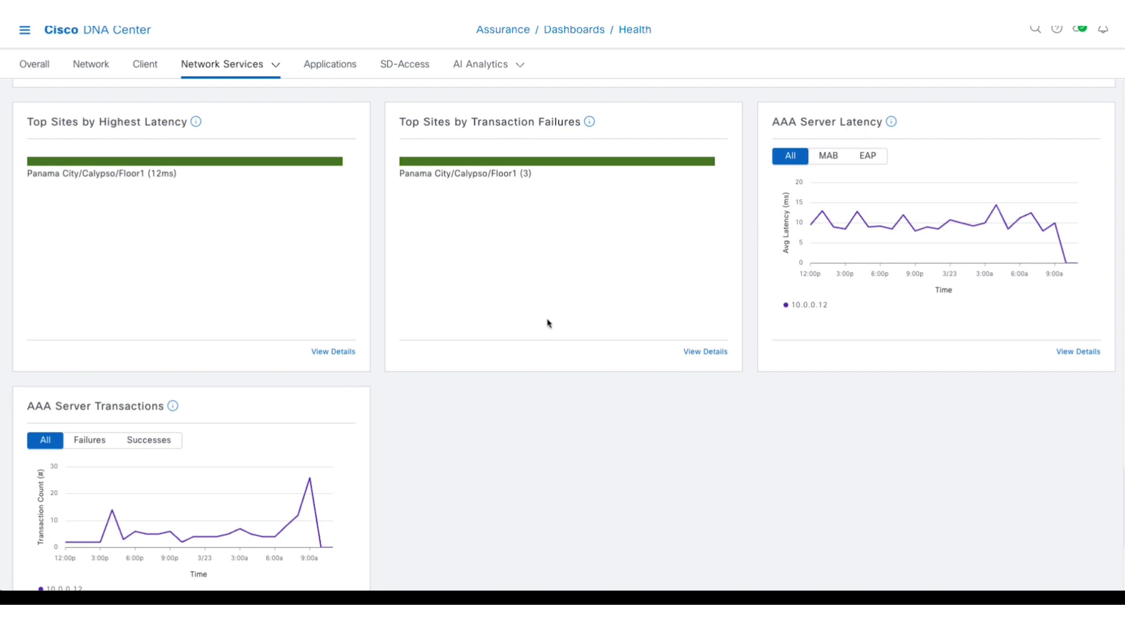
pyautogui.scroll(-1, 300, 457)
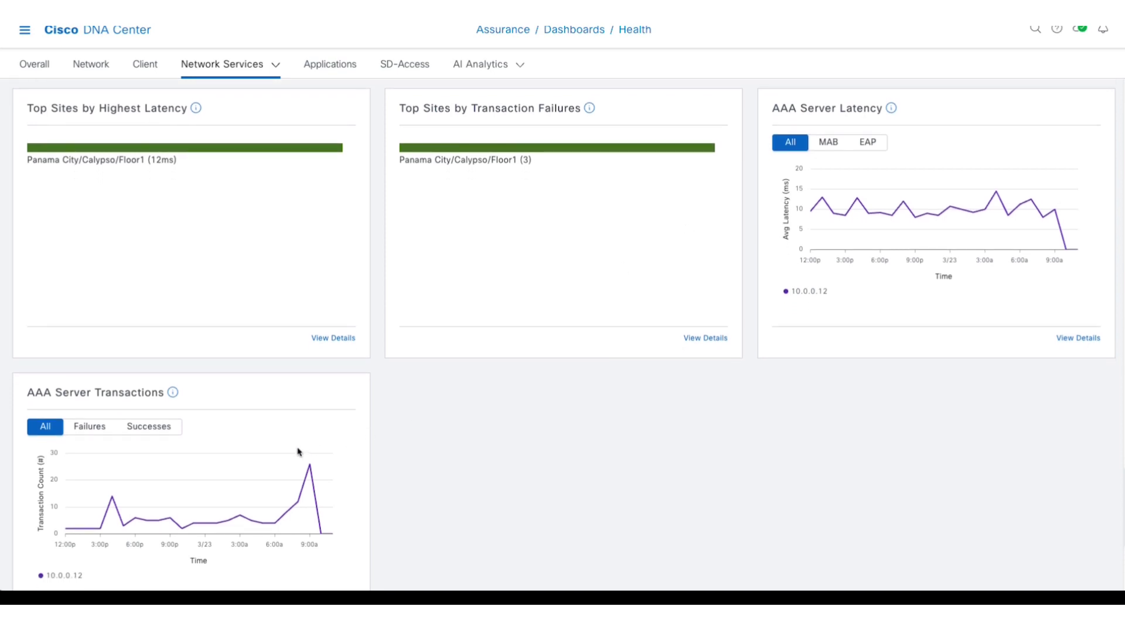
pyautogui.click(330, 339)
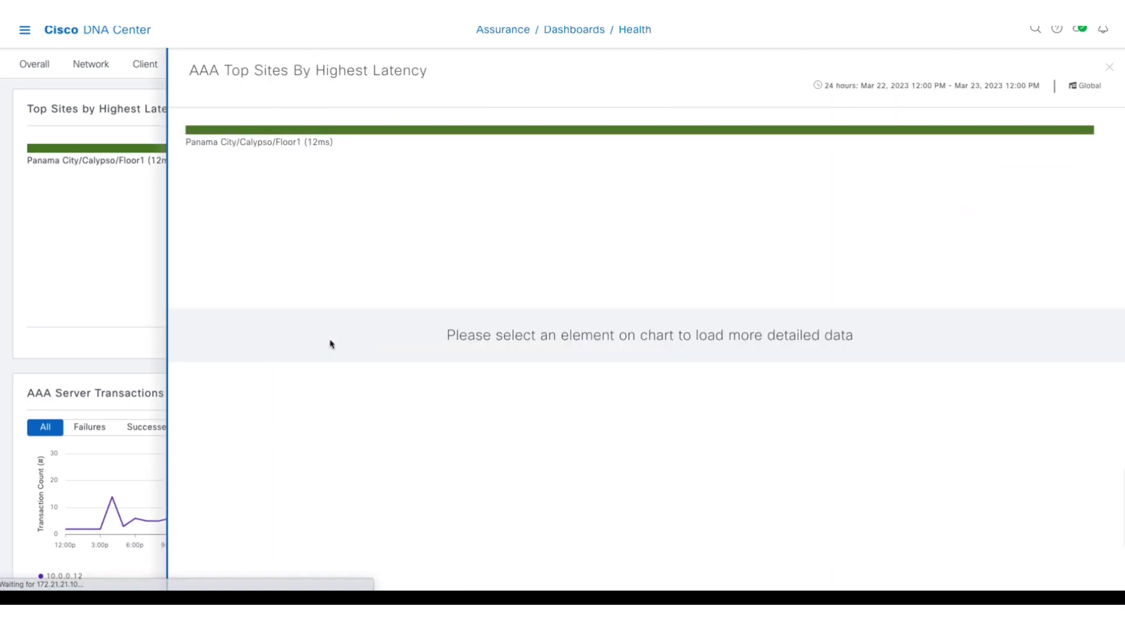
pyautogui.click(329, 133)
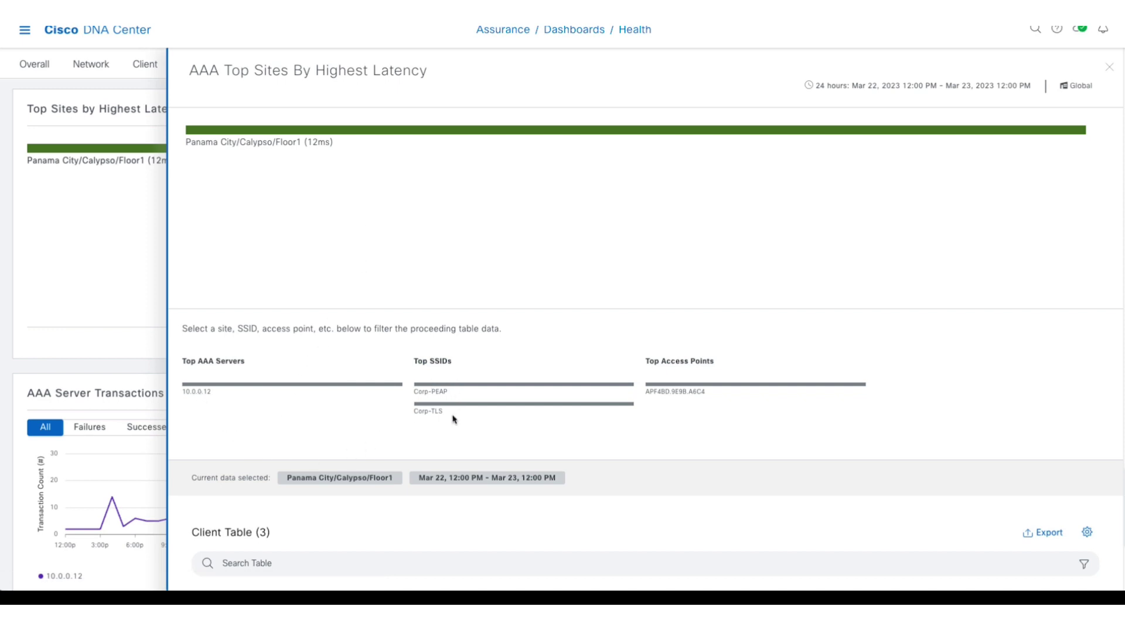
pyautogui.scroll(-3, 716, 402)
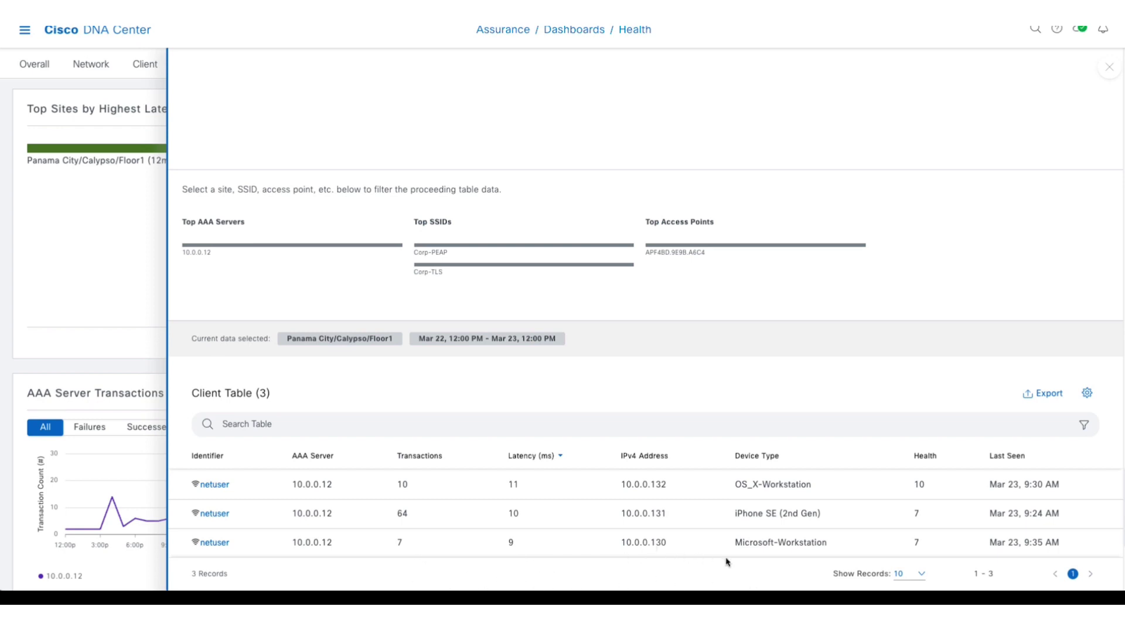
pyautogui.scroll(3, 759, 454)
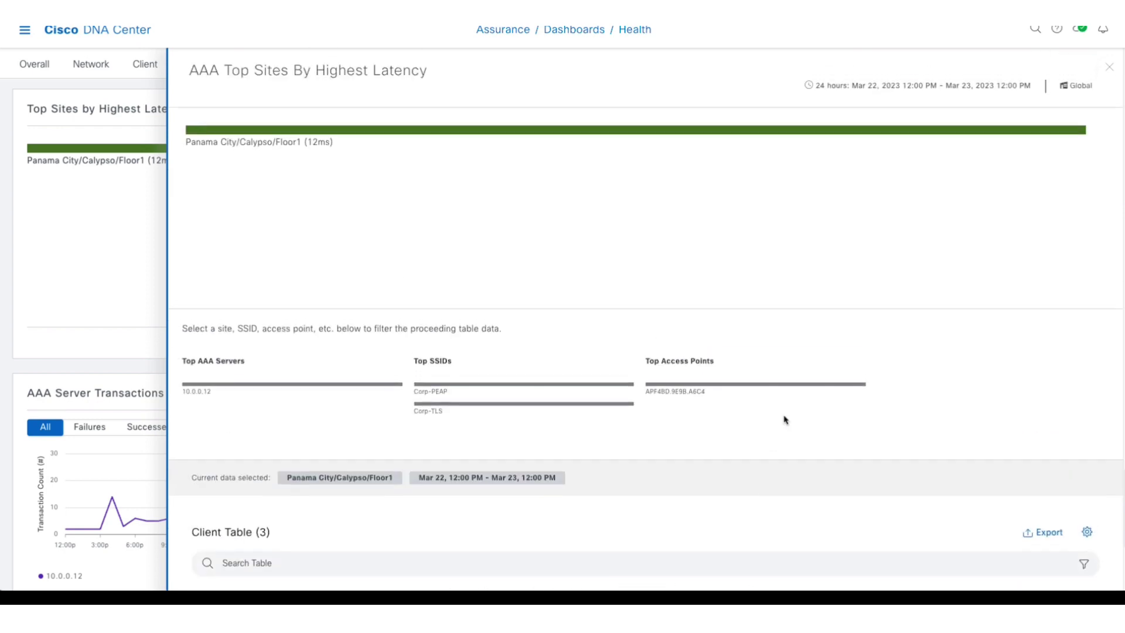
pyautogui.click(1110, 68)
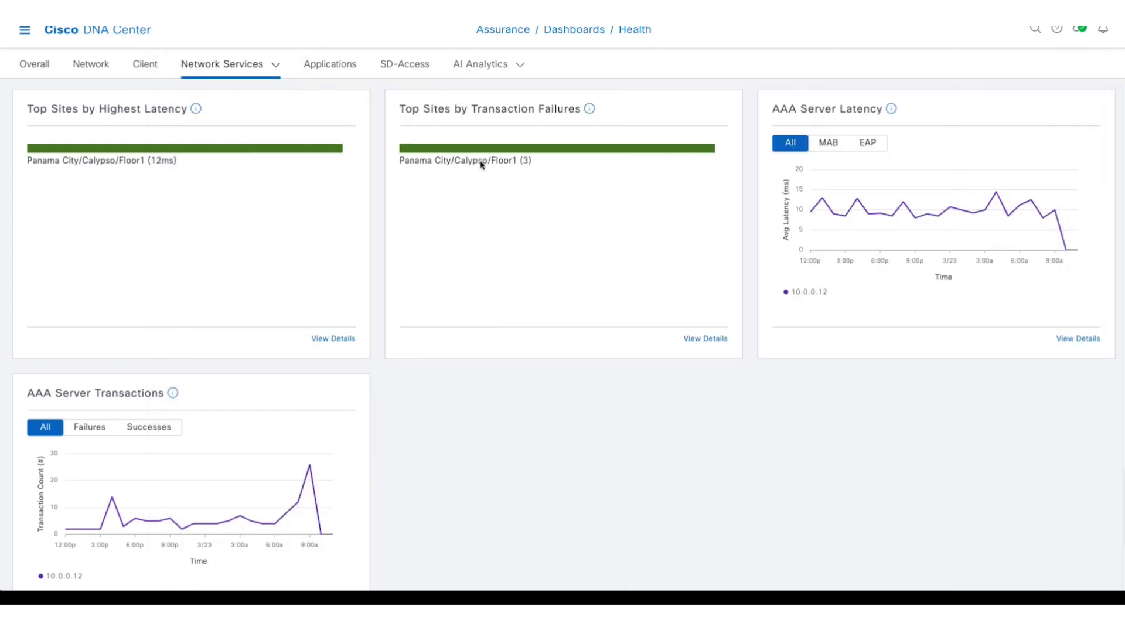
pyautogui.click(706, 339)
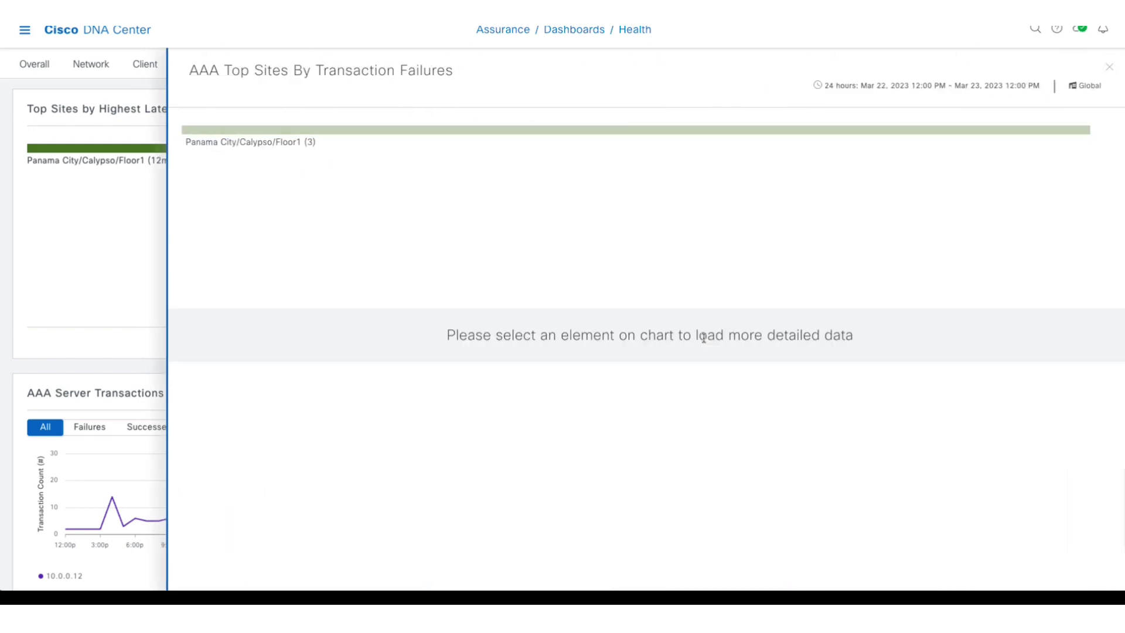
pyautogui.click(616, 129)
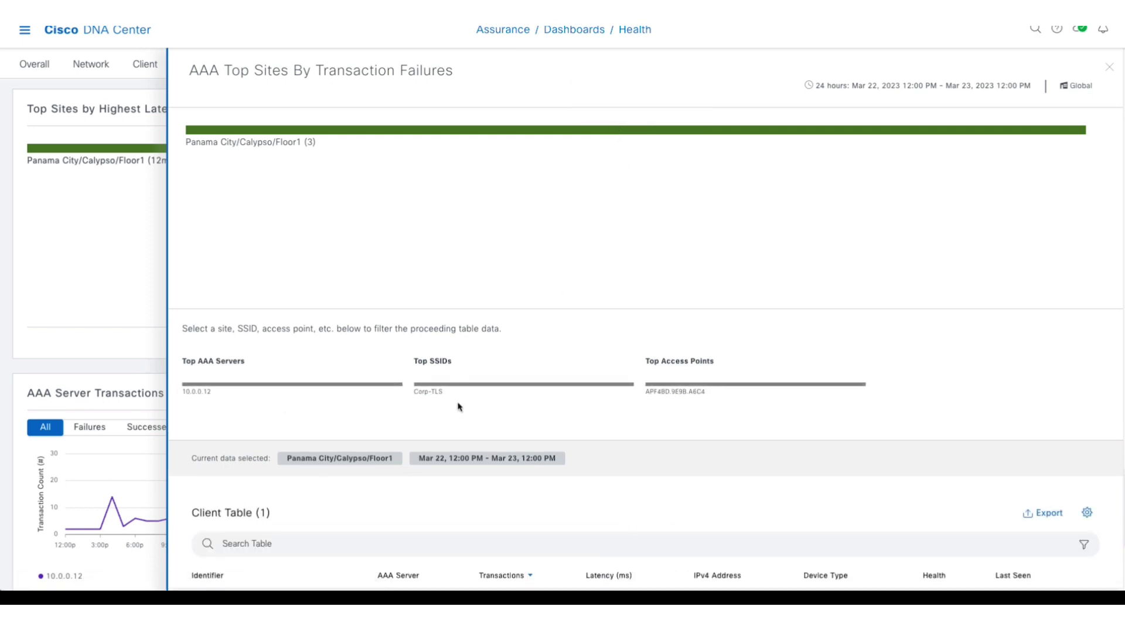
pyautogui.scroll(-2, 717, 406)
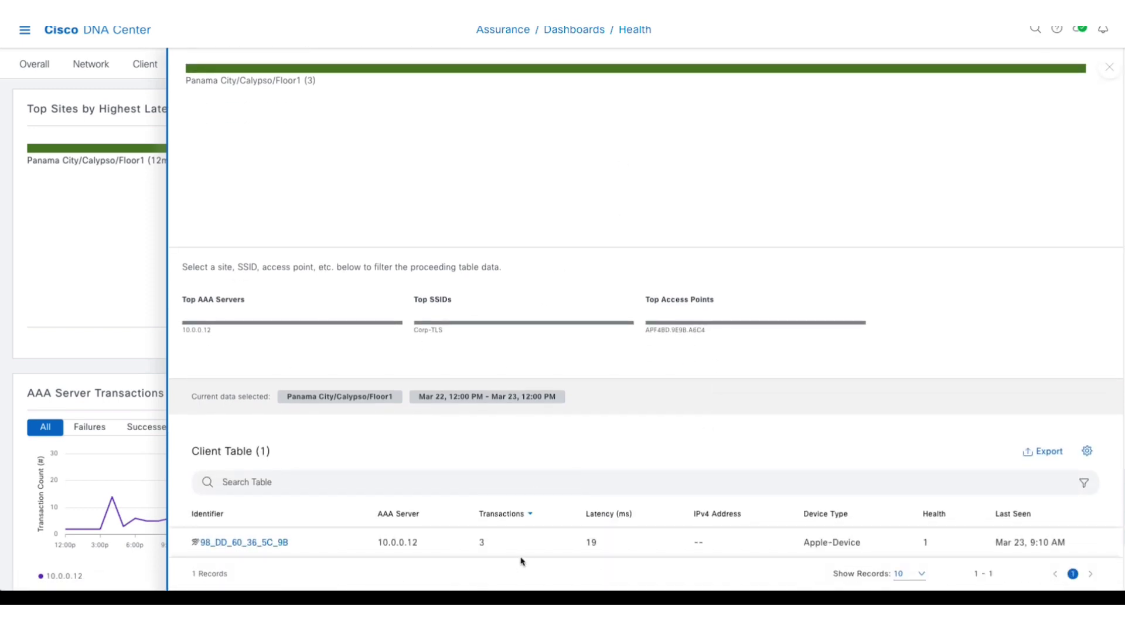
pyautogui.click(1107, 77)
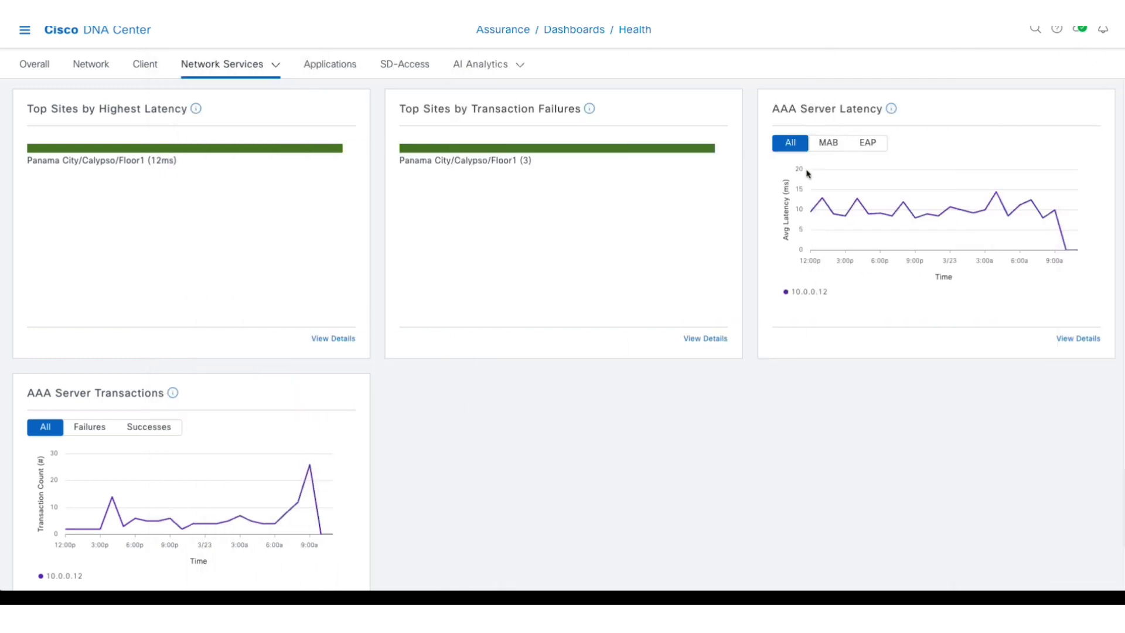
# Inspect the AAA Server Latency details for the 3/23 12:00 AM point.
pyautogui.click(1082, 339)
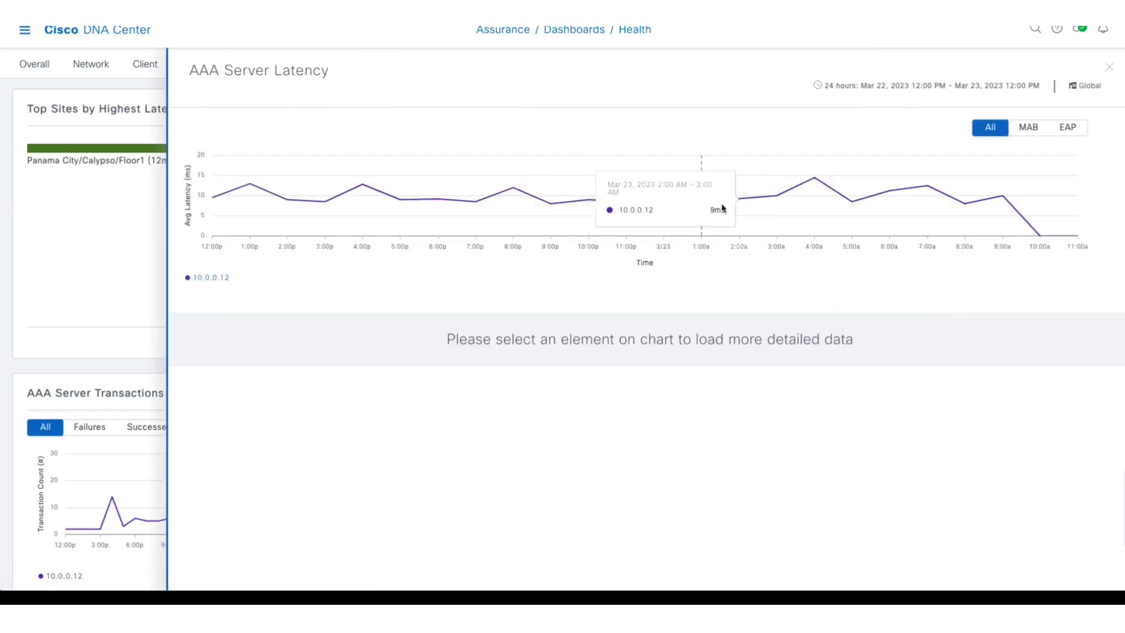
pyautogui.click(672, 208)
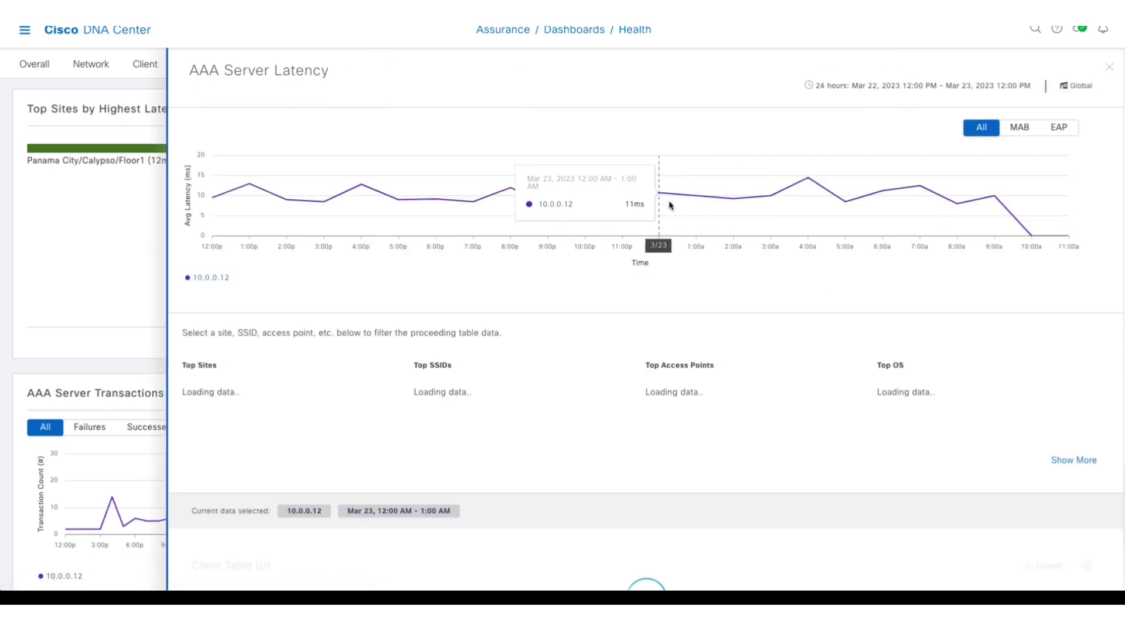
pyautogui.scroll(-2, 367, 452)
pyautogui.click(1107, 71)
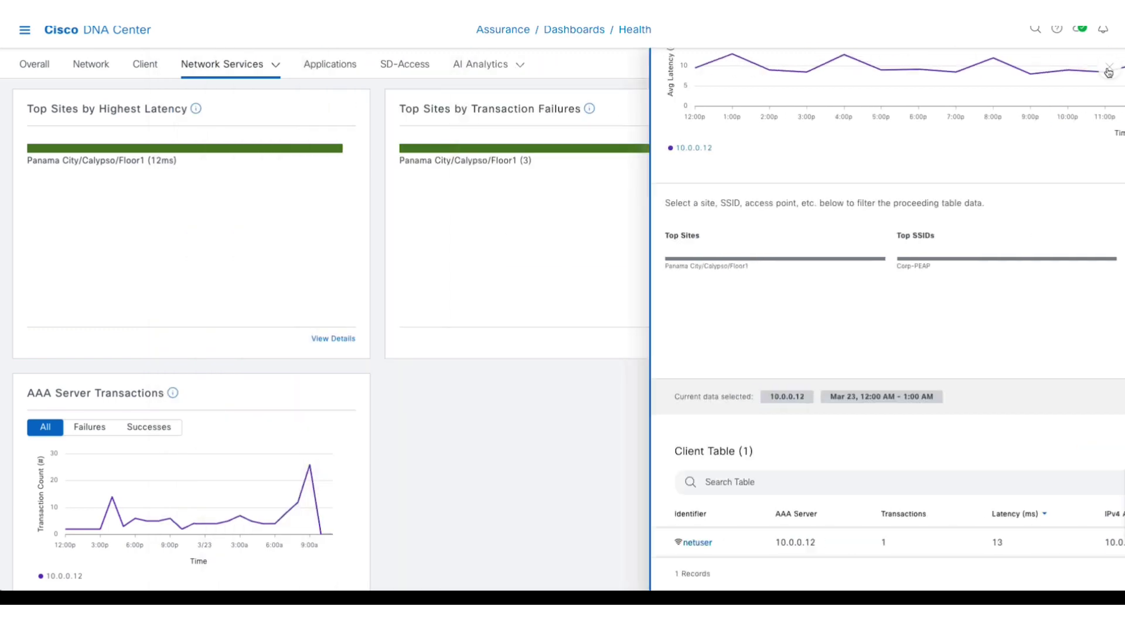
# Inspect AAA Server Transactions for 3/23 12:00 AM, then review the servers-by-WLC table.
pyautogui.scroll(-3, 293, 437)
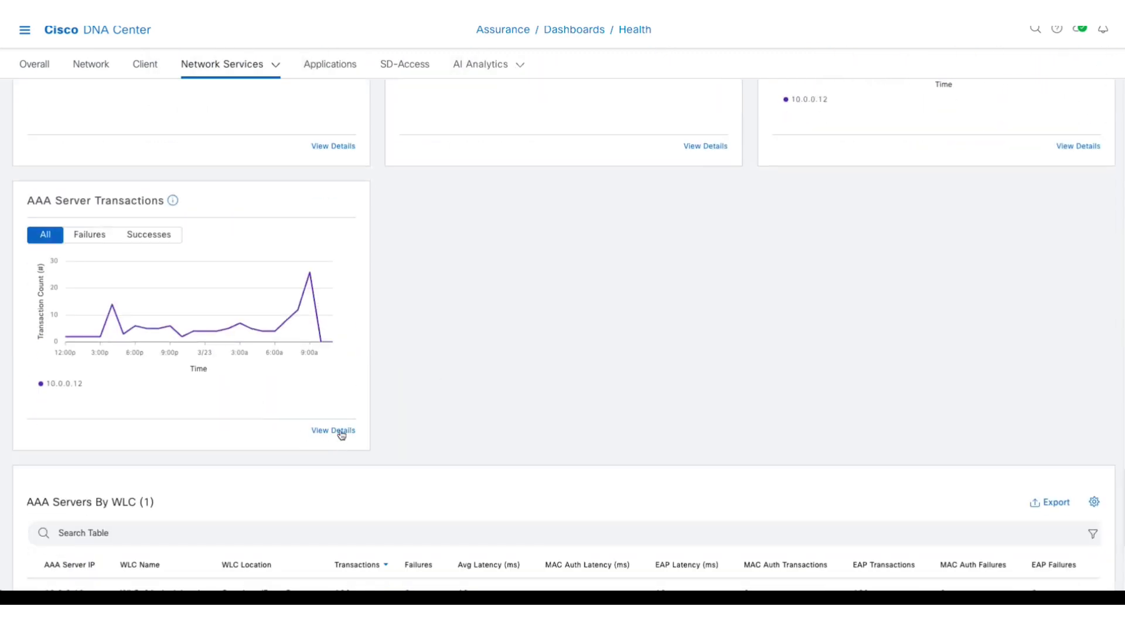
pyautogui.click(338, 431)
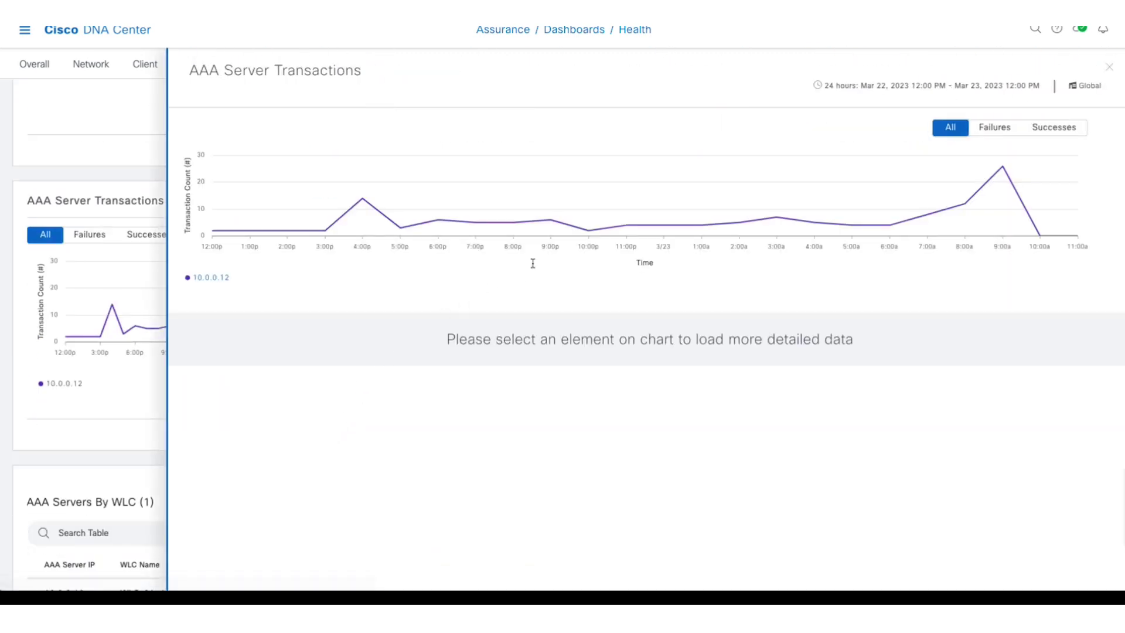
pyautogui.click(660, 225)
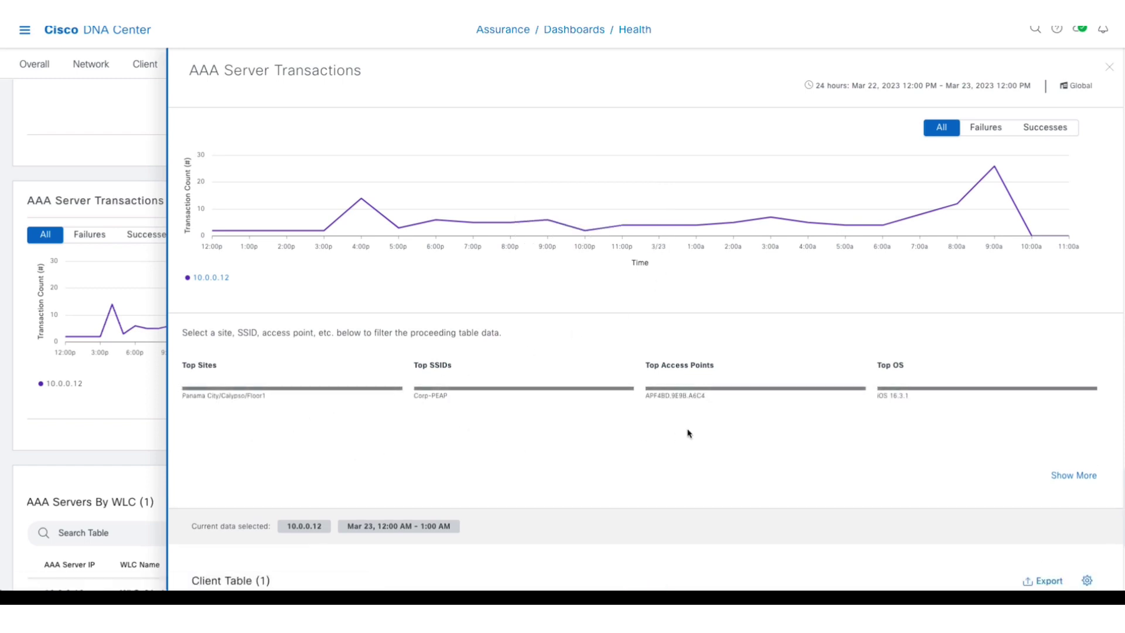
pyautogui.press('Escape')
pyautogui.scroll(-5, 296, 448)
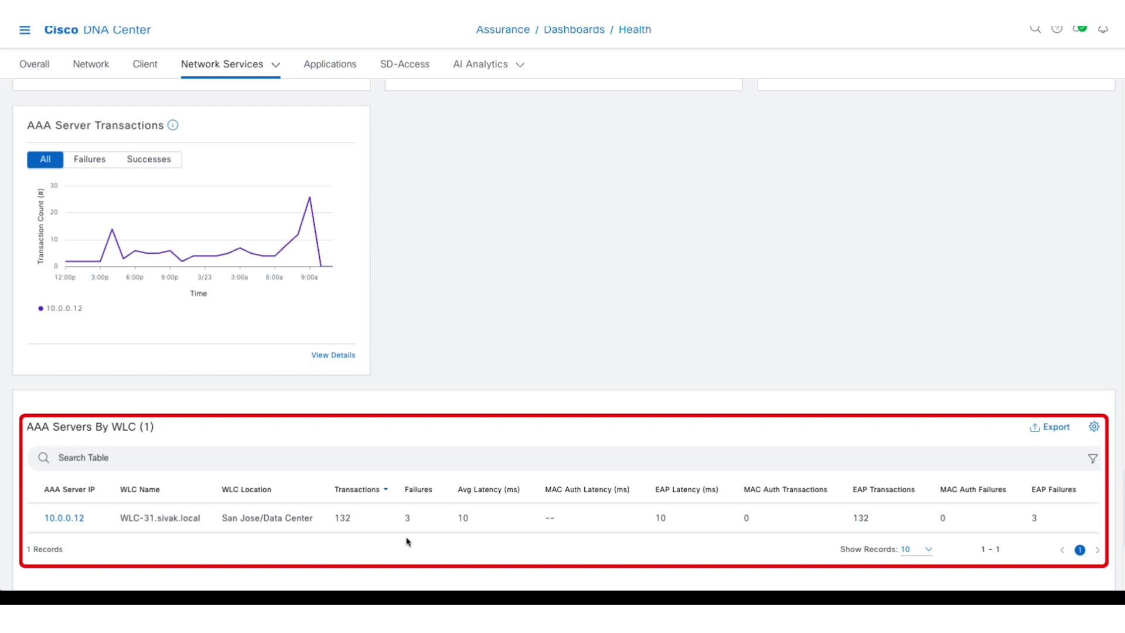
pyautogui.scroll(1, 1102, 75)
pyautogui.click(274, 65)
# Switch to the DHCP dashboard, keep the 24 Hours range, and scroll to DHCP Servers By WLC.
pyautogui.click(223, 121)
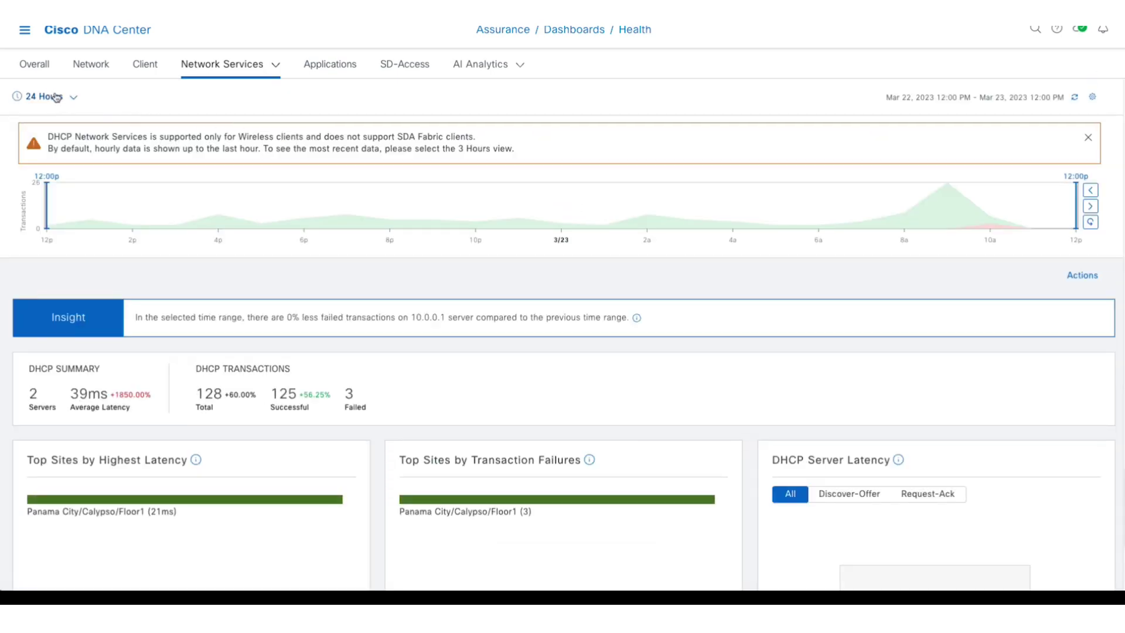
pyautogui.click(47, 97)
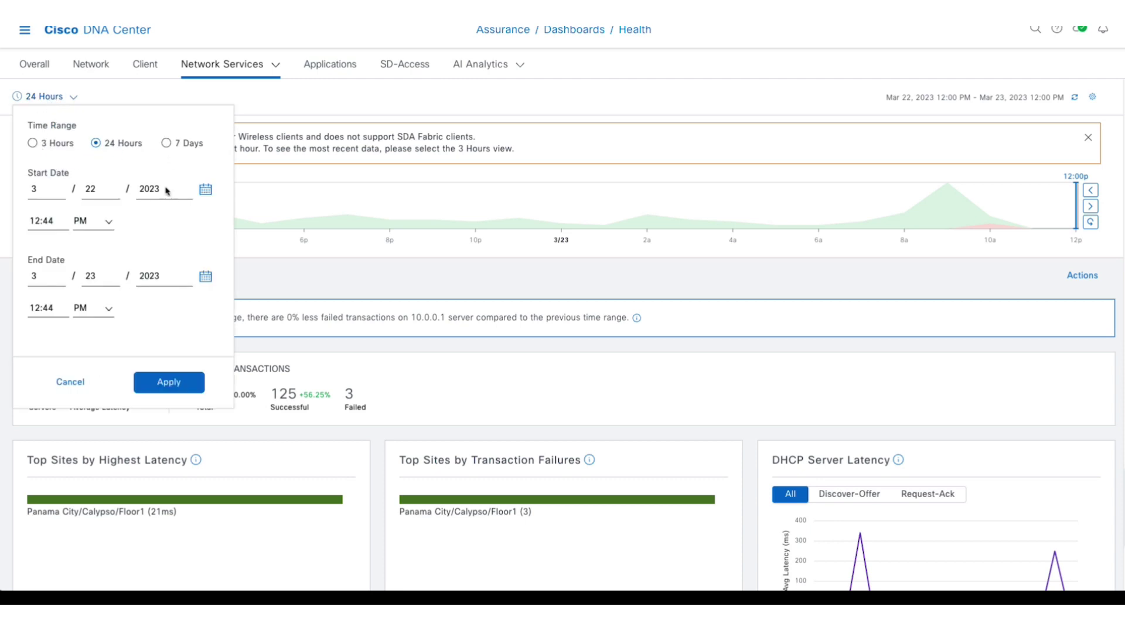
pyautogui.click(411, 106)
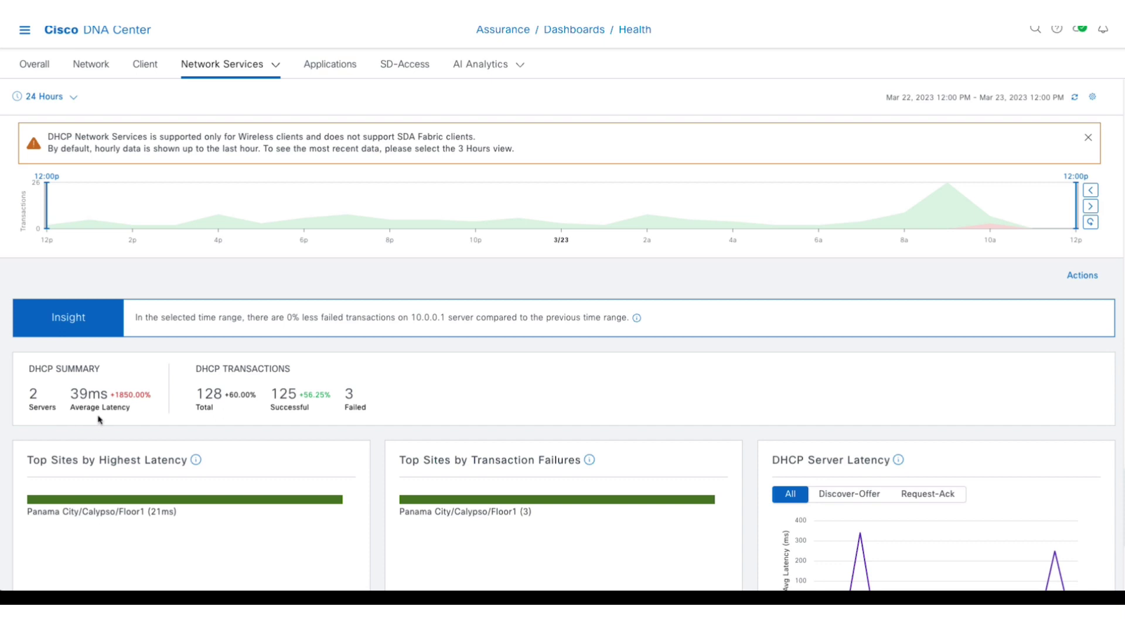
pyautogui.scroll(-5, 474, 404)
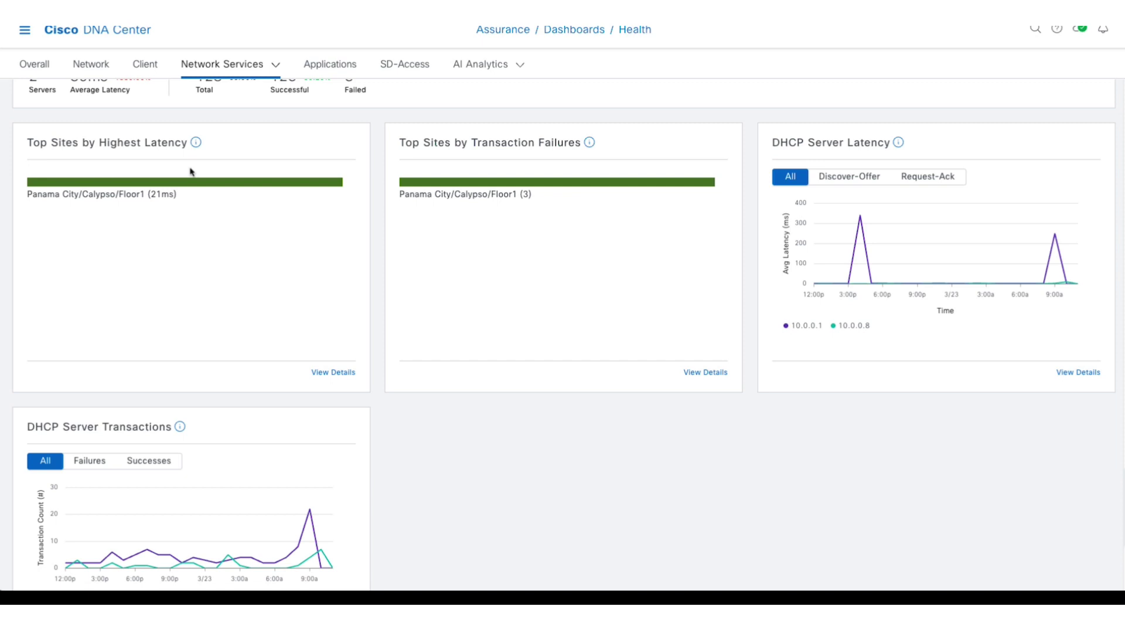
pyautogui.scroll(-9, 487, 311)
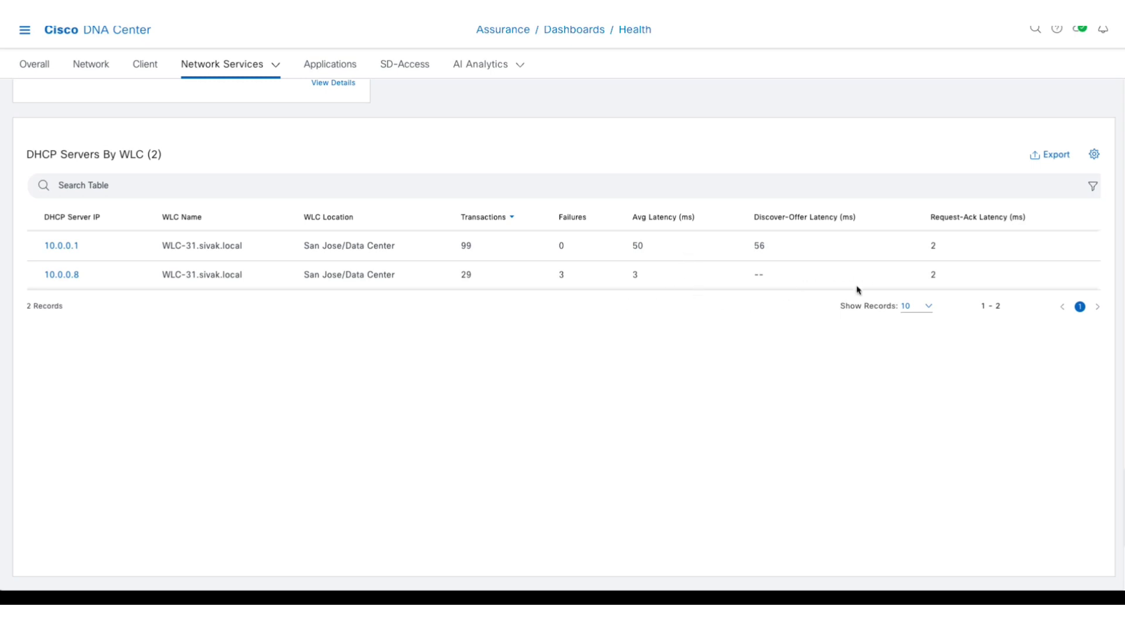
# Switch to the DNS dashboard, leaving the 24 Hours time range unchanged.
pyautogui.moveTo(269, 75)
pyautogui.click(221, 144)
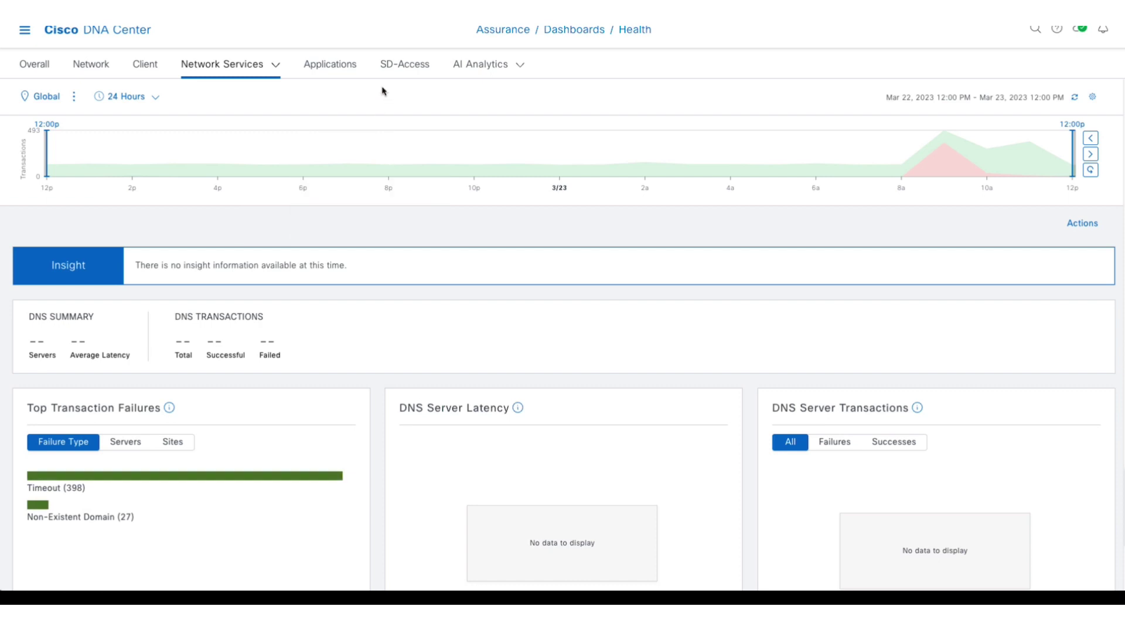
pyautogui.click(127, 103)
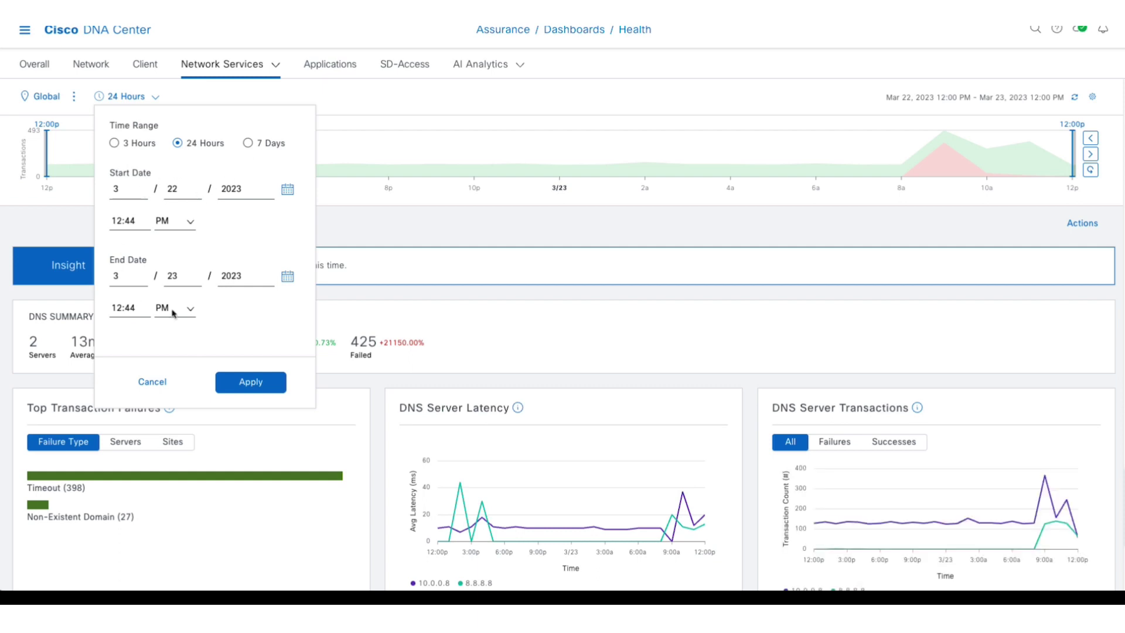
pyautogui.click(460, 130)
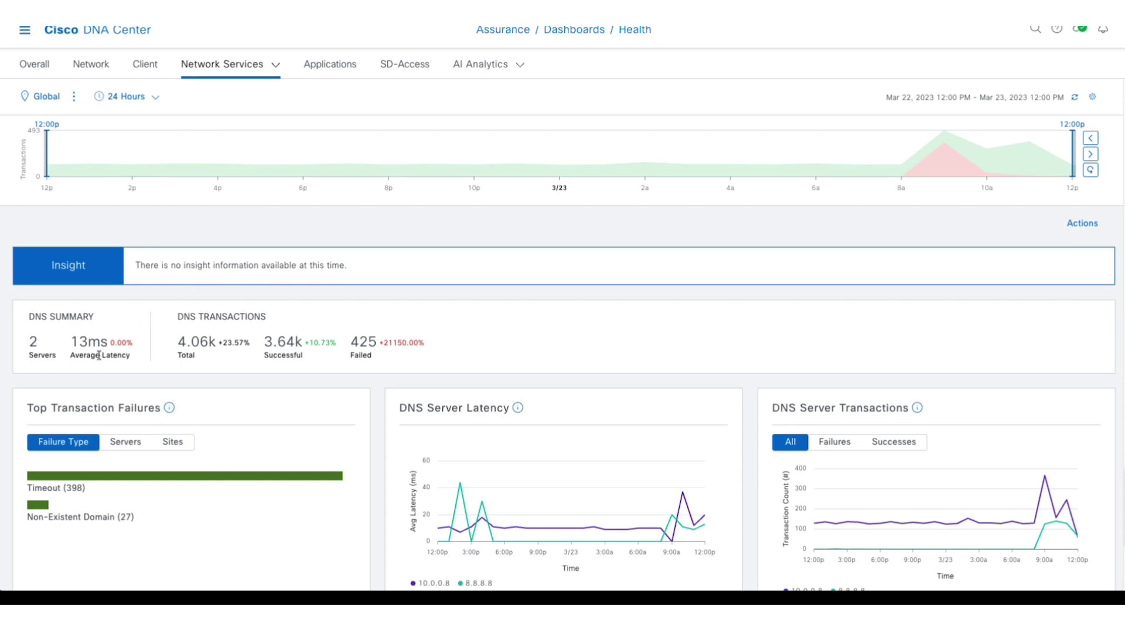
# Scroll down to the DNS Servers By Device table and back up to the summary.
pyautogui.scroll(-1, 379, 362)
pyautogui.scroll(-1, 381, 362)
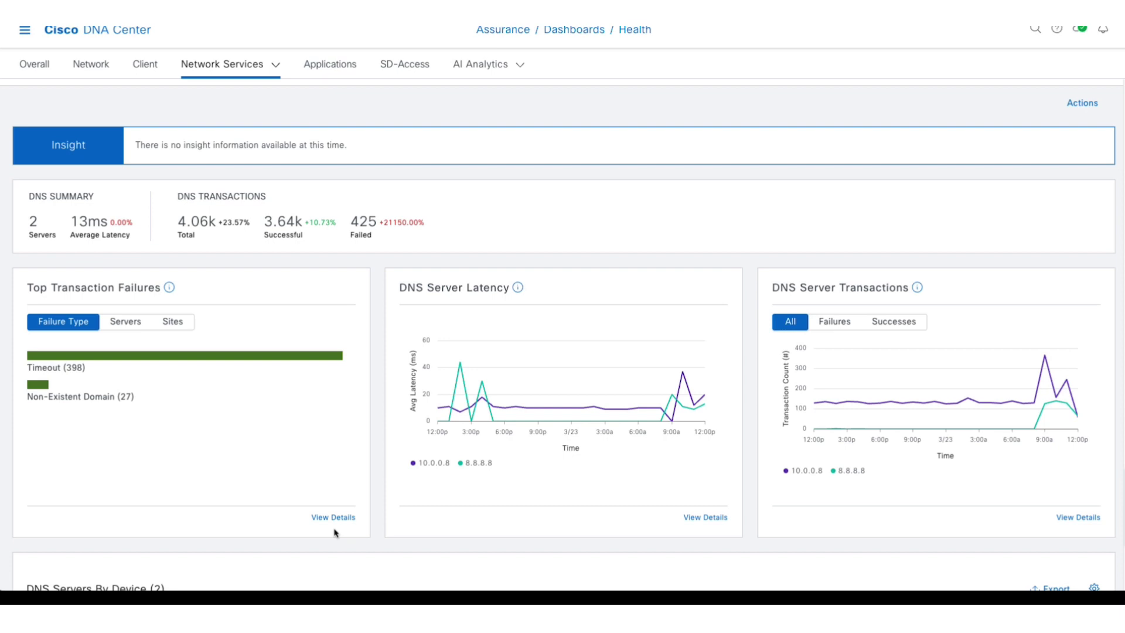
pyautogui.scroll(-5, 335, 532)
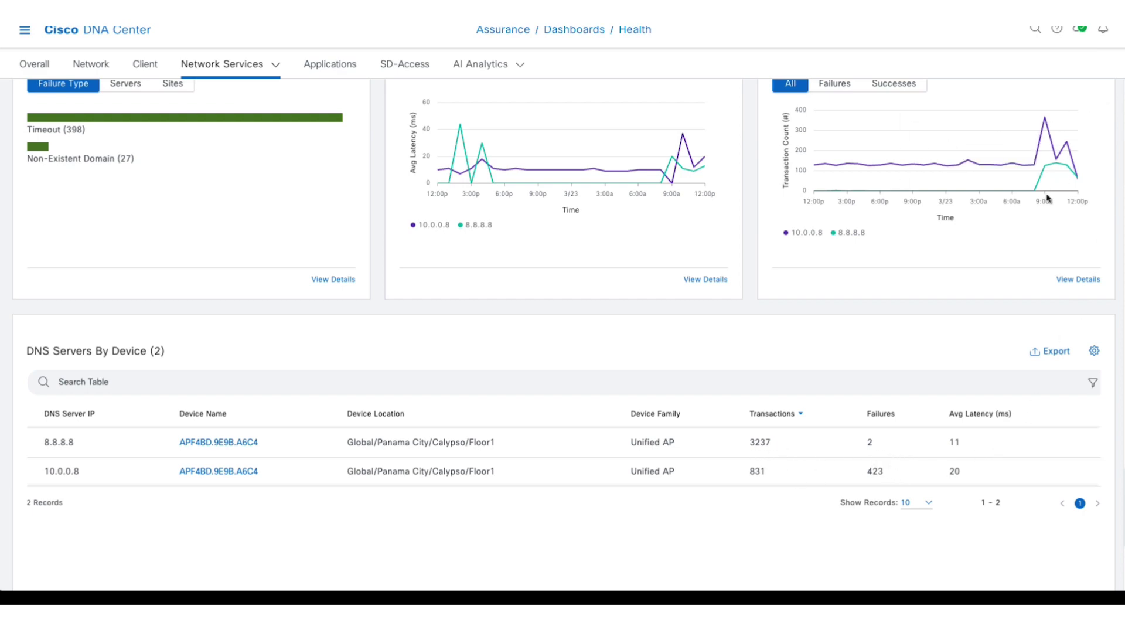
pyautogui.scroll(8, 1049, 193)
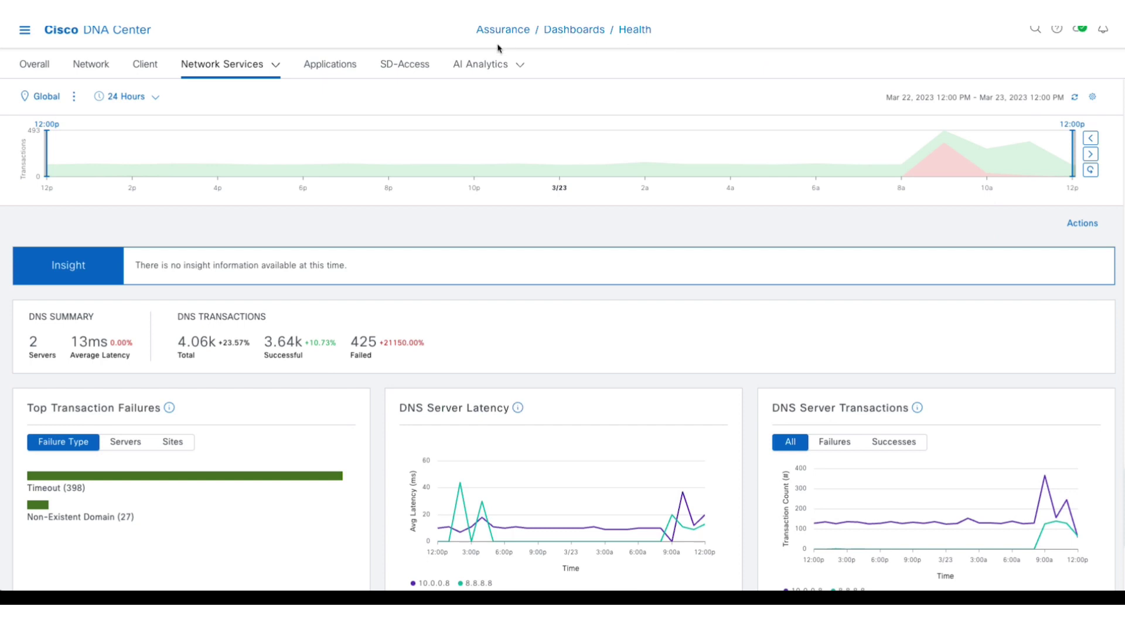